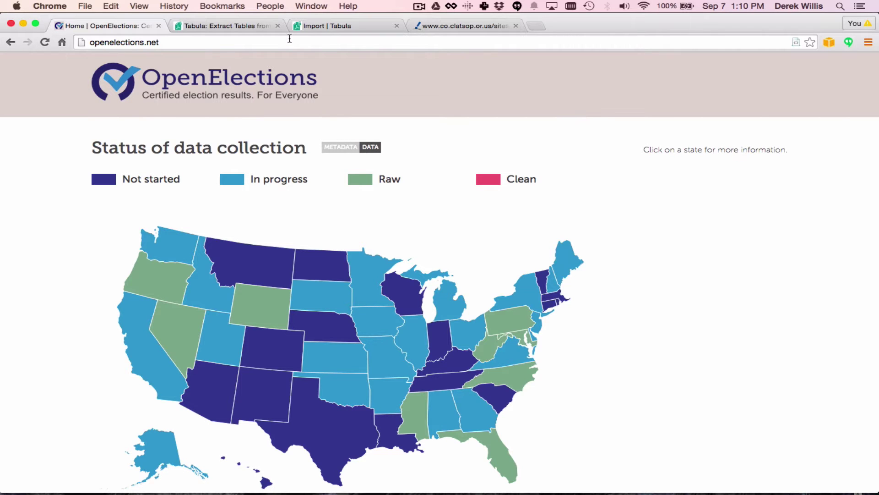
Switch Chrome to the Tabula homepage at tabula.technology
{"action": "left_click", "coordinate": [263, 29]}
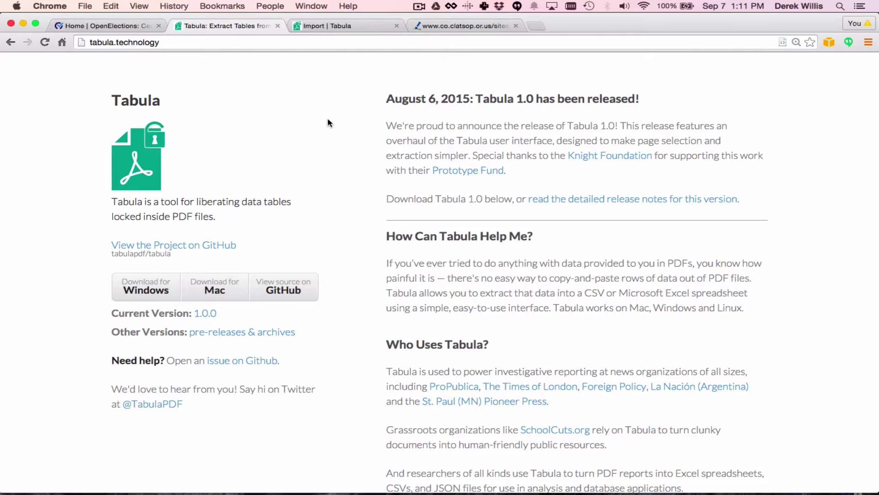
Show the local Tabula Import page at 127.0.0.1:34555
{"action": "left_click", "coordinate": [327, 28]}
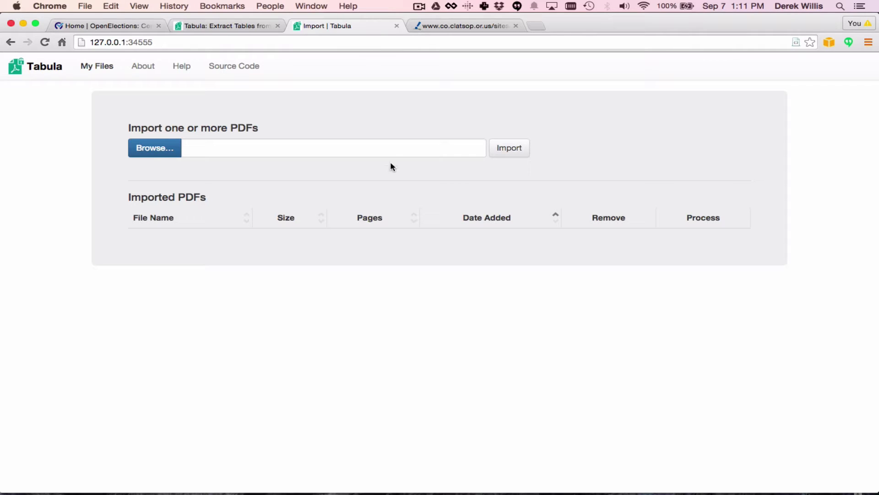
{"action": "left_click", "coordinate": [435, 28]}
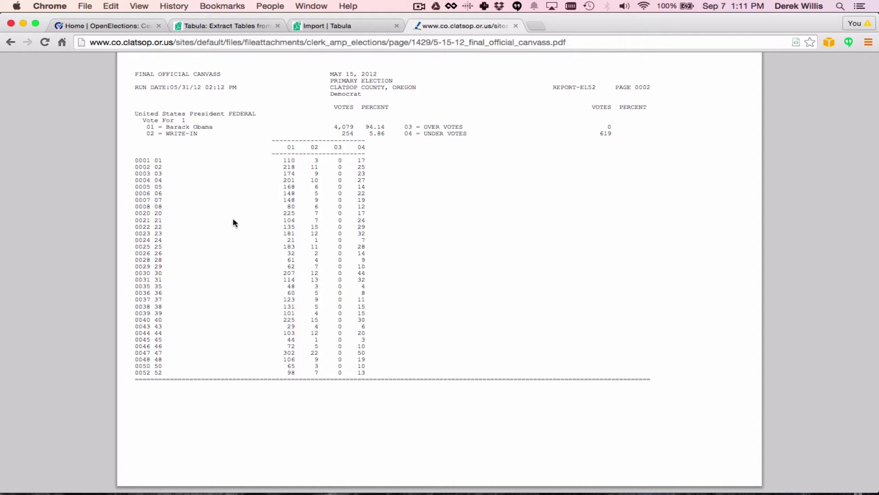
{"action": "left_click", "coordinate": [343, 28]}
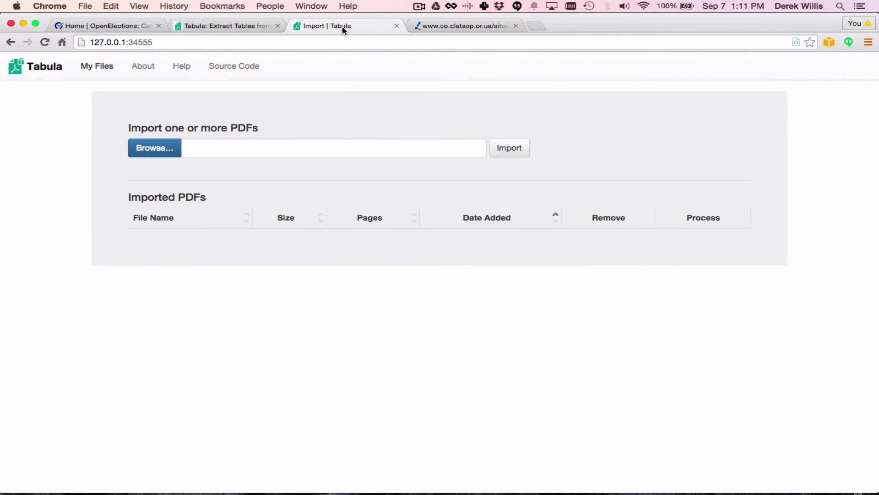
Import 5-15-12_final_official_canvass.pdf into Tabula
{"action": "left_click", "coordinate": [172, 147]}
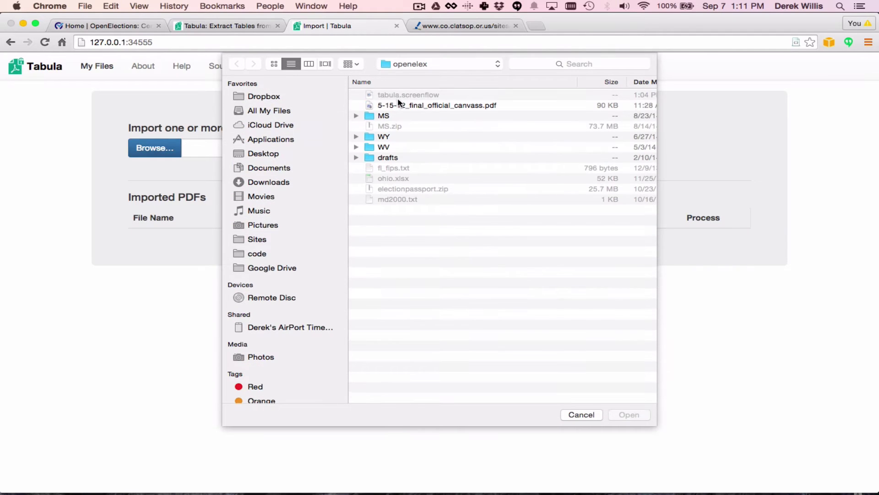
{"action": "left_click", "coordinate": [407, 105]}
{"action": "left_click", "coordinate": [635, 416]}
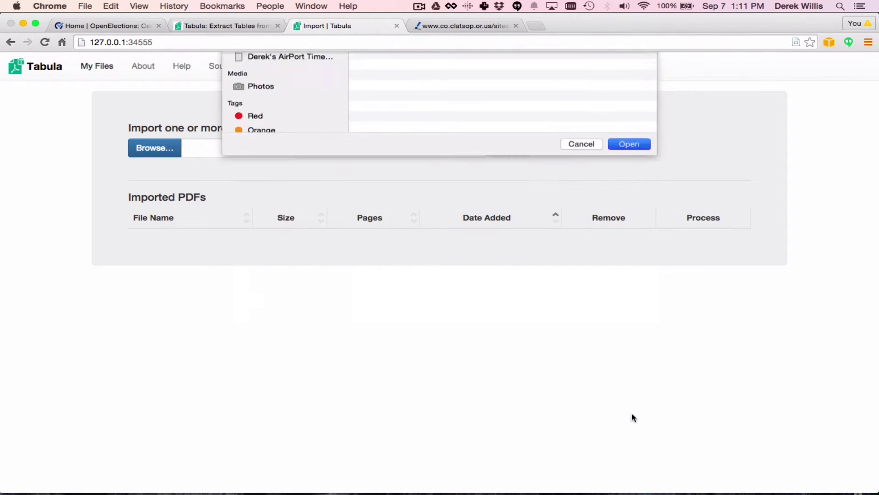
{"action": "left_click", "coordinate": [508, 147]}
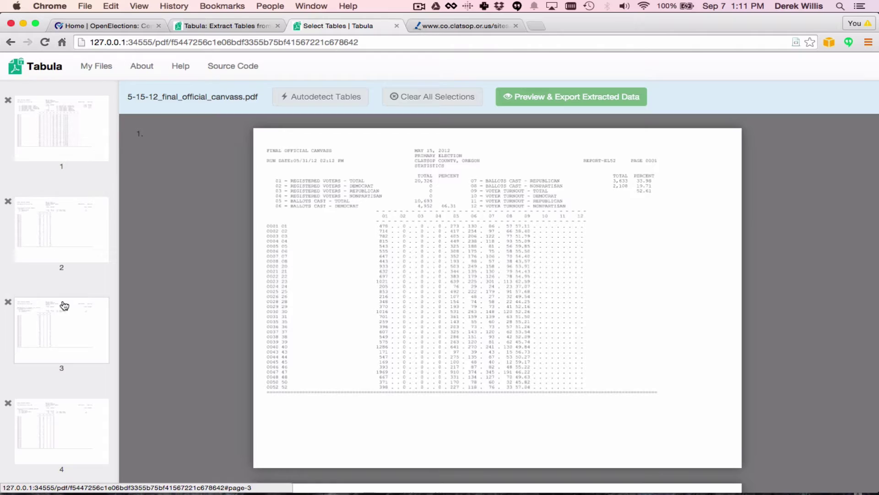
Draw a selection around page 2's precinct vote table and preview the extracted data
{"action": "scroll", "coordinate": [390, 293], "scroll_direction": "down", "scroll_amount": 10}
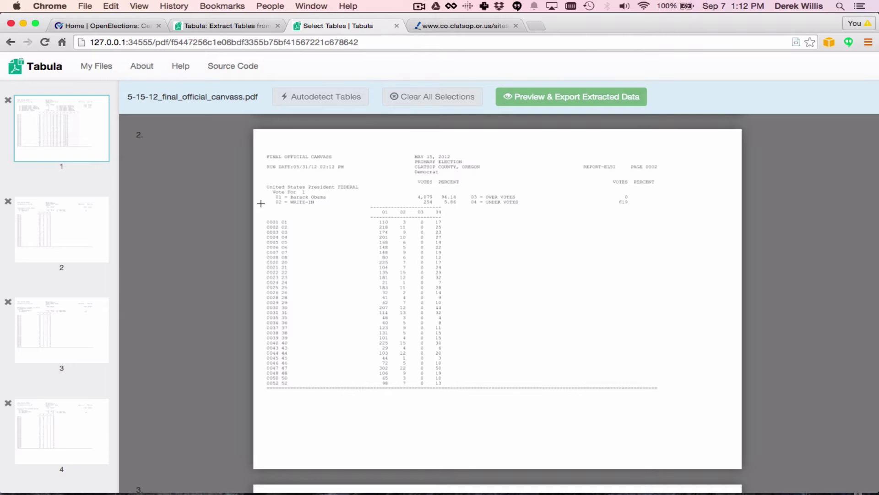
{"action": "mouse_move", "coordinate": [261, 205]}
{"action": "left_mouse_down"}
{"action": "mouse_move", "coordinate": [351, 346]}
{"action": "mouse_move", "coordinate": [414, 387]}
{"action": "mouse_move", "coordinate": [446, 387]}
{"action": "left_mouse_up"}
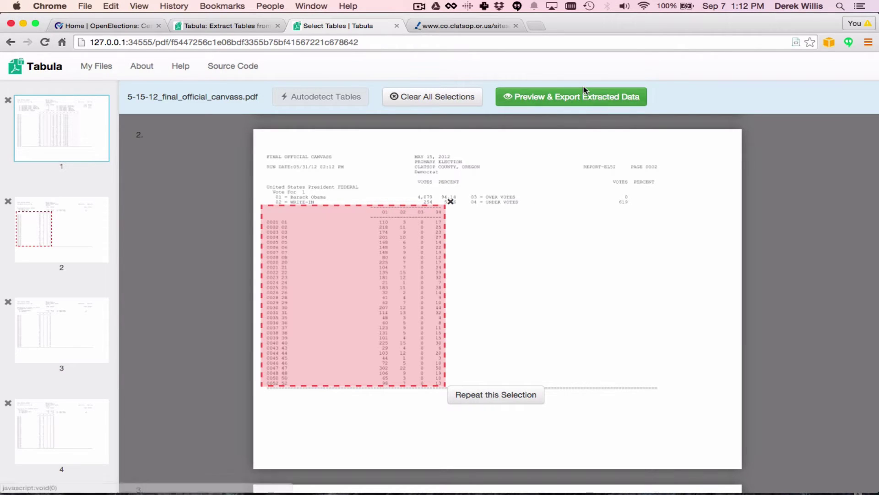
{"action": "left_click", "coordinate": [566, 101]}
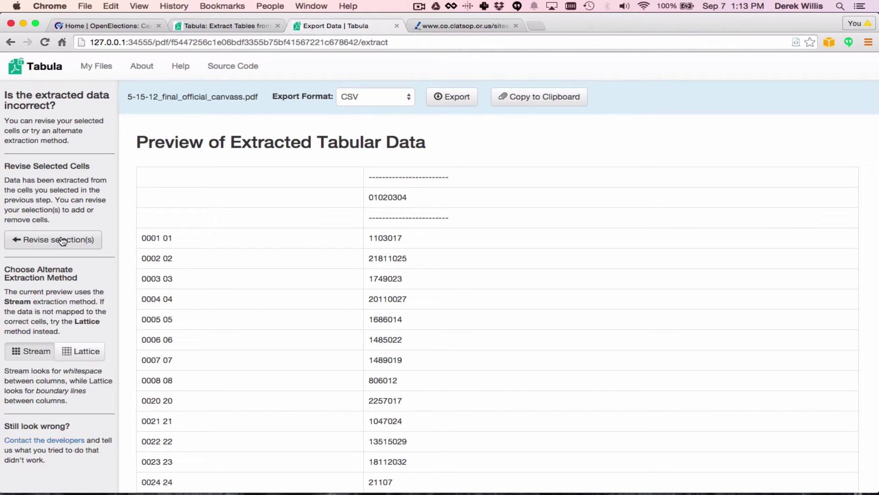
Move the page-2 selection's top edge below the 01 02 03 04 header and preview again
{"action": "left_click", "coordinate": [63, 242]}
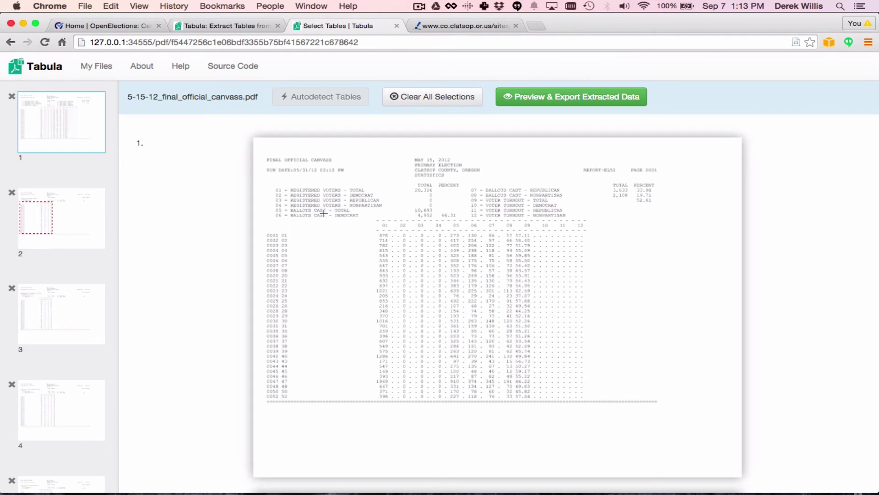
{"action": "scroll", "coordinate": [365, 243], "scroll_direction": "down", "scroll_amount": 6}
{"action": "scroll", "coordinate": [366, 243], "scroll_direction": "down", "scroll_amount": 5}
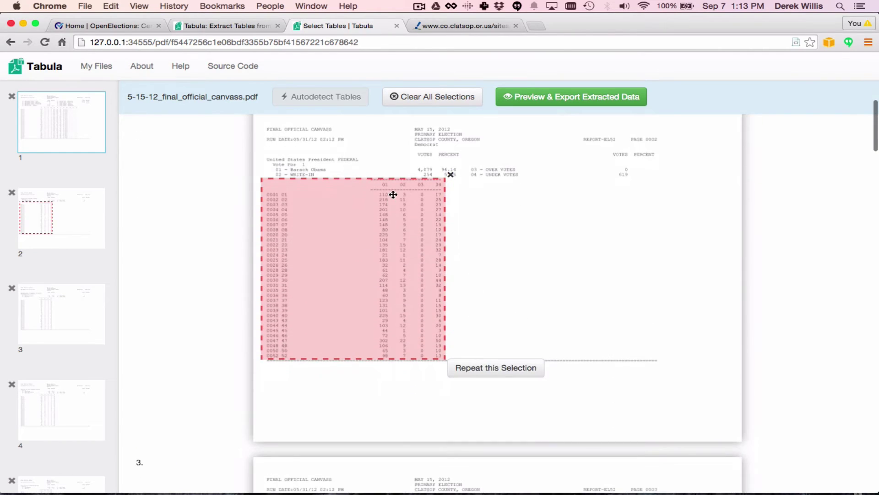
{"action": "left_click_drag", "start_coordinate": [401, 179], "coordinate": [401, 189]}
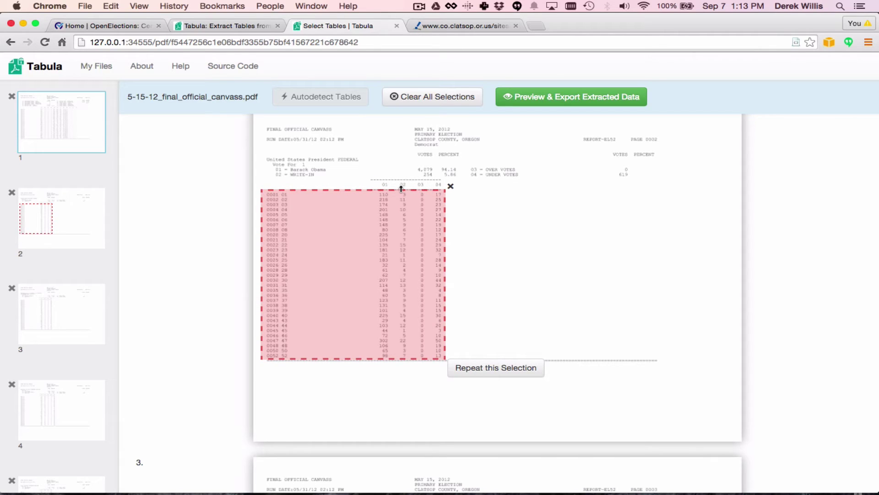
{"action": "left_click_drag", "start_coordinate": [401, 189], "coordinate": [402, 189]}
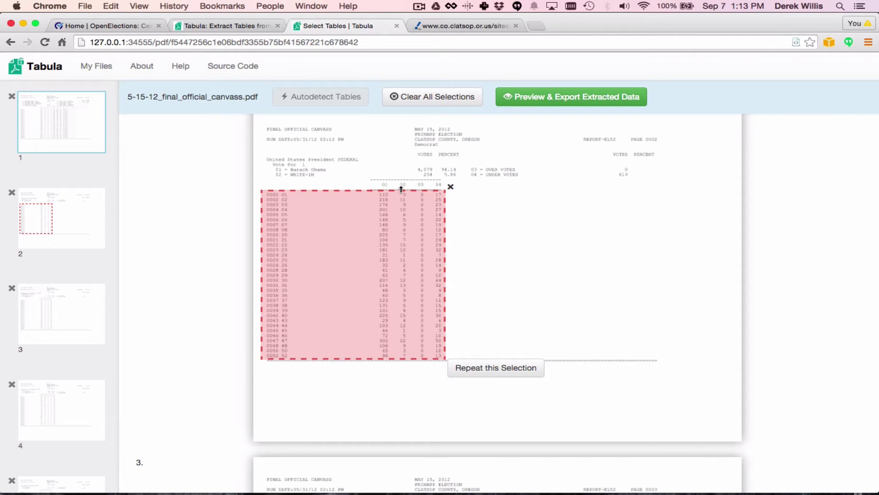
{"action": "left_click", "coordinate": [549, 99]}
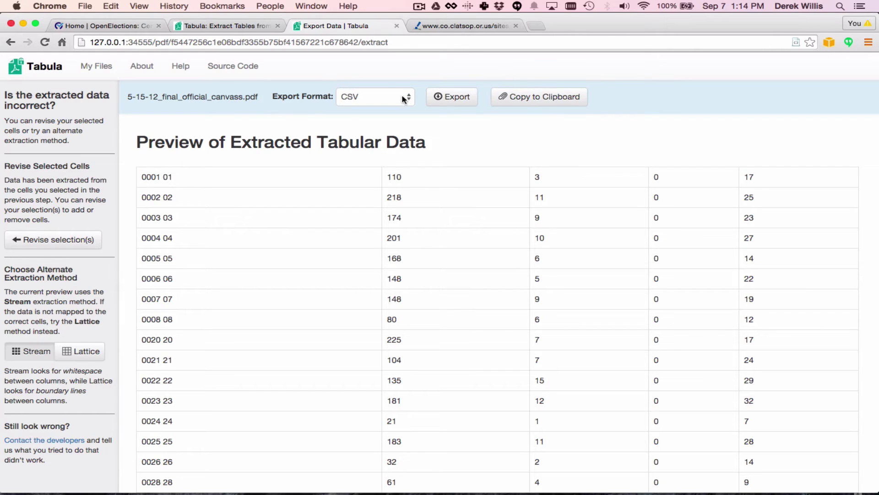
Keep CSV as the export format for the extracted precinct table
{"action": "left_click", "coordinate": [375, 99]}
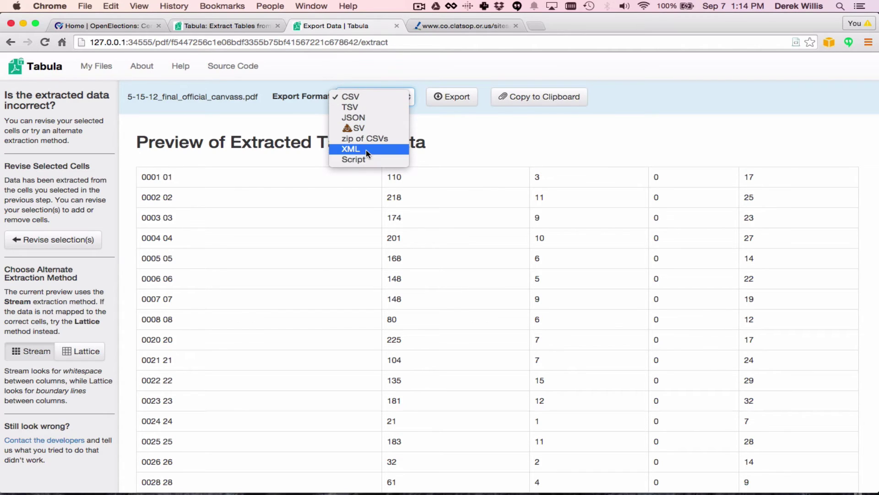
{"action": "left_click", "coordinate": [540, 143]}
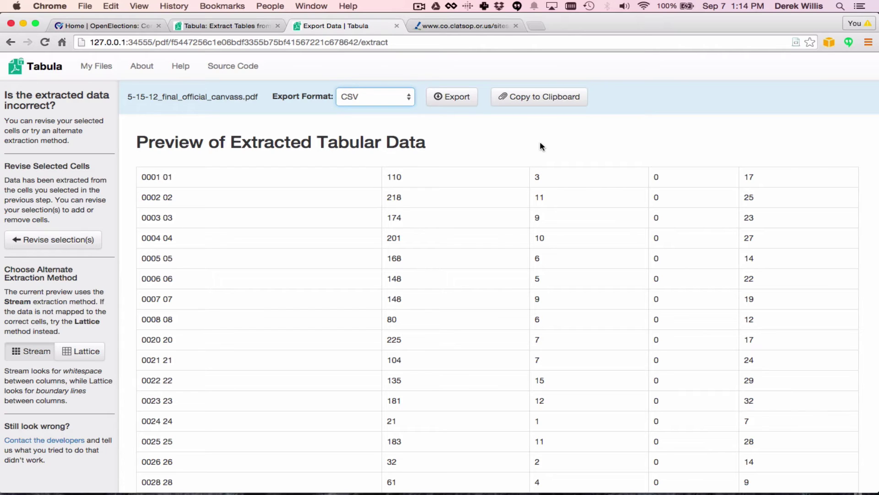
Copy the extracted table from Tabula and paste it into A1 of the blank Excel workbook
{"action": "left_click", "coordinate": [537, 101]}
{"action": "key", "text": "super+Tab"}
{"action": "key", "text": "super+Tab"}
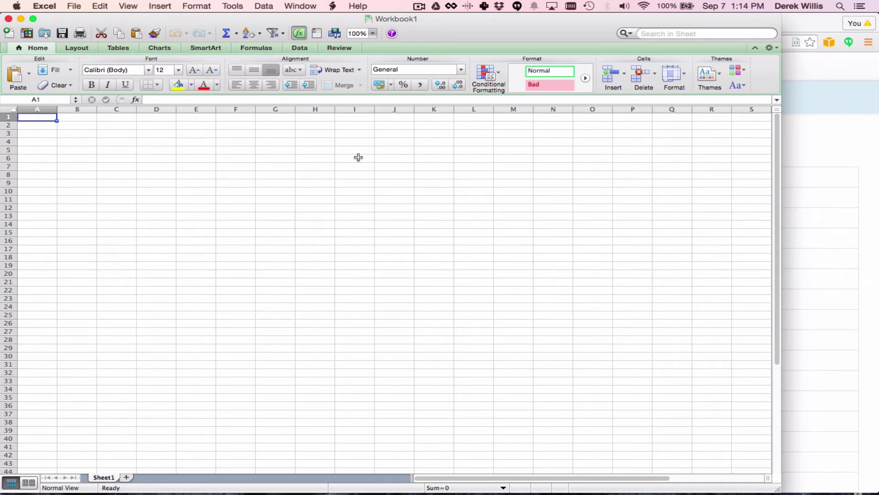
{"action": "key", "text": "super+v"}
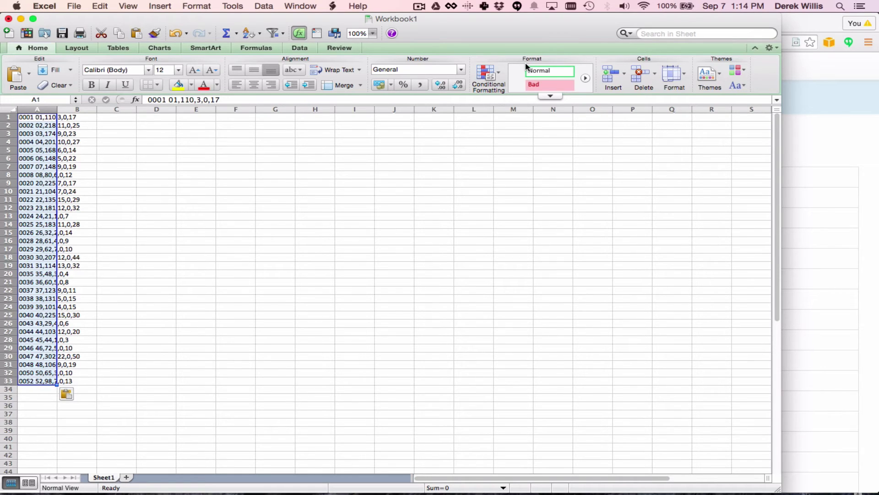
Split column A with Text to Columns, delimited by comma instead of tab
{"action": "left_click", "coordinate": [264, 6]}
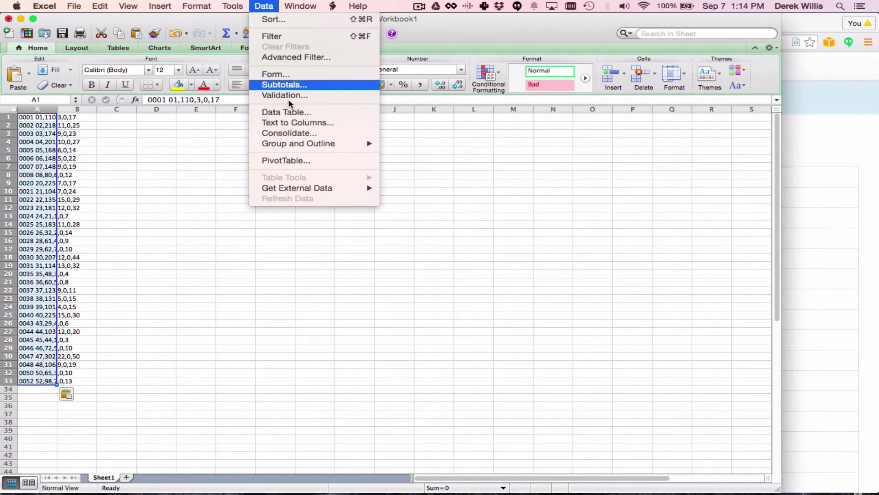
{"action": "left_click", "coordinate": [291, 123]}
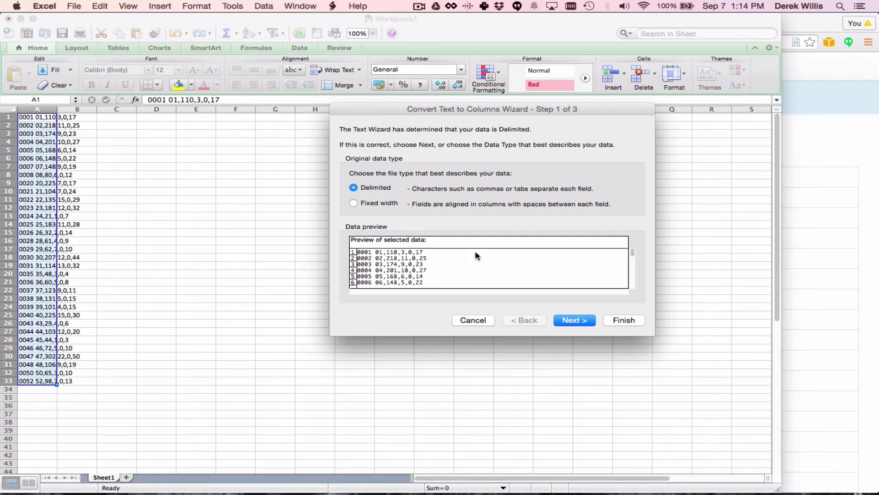
{"action": "left_click", "coordinate": [574, 320]}
{"action": "left_click", "coordinate": [354, 164]}
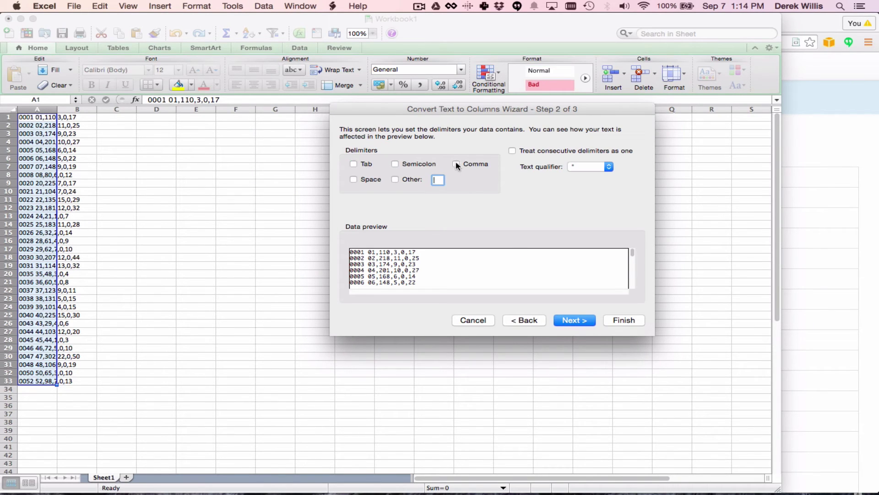
{"action": "left_click", "coordinate": [457, 164]}
{"action": "left_click", "coordinate": [606, 318]}
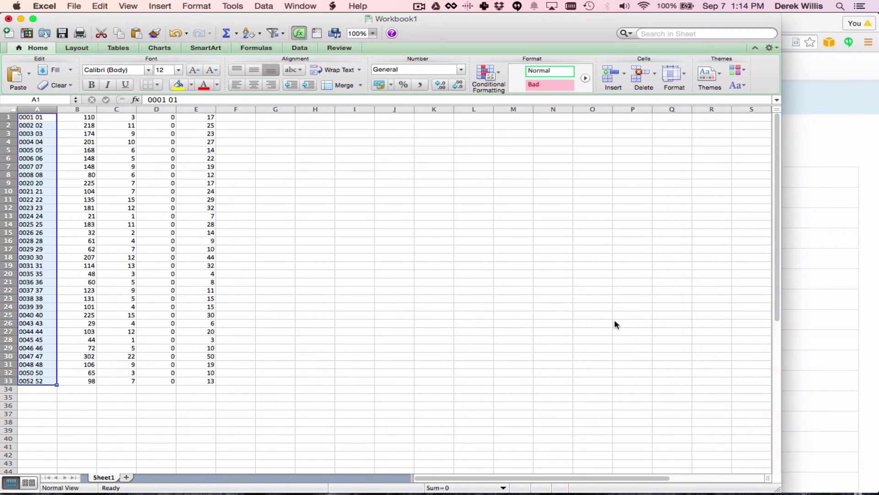
{"action": "left_click", "coordinate": [192, 233]}
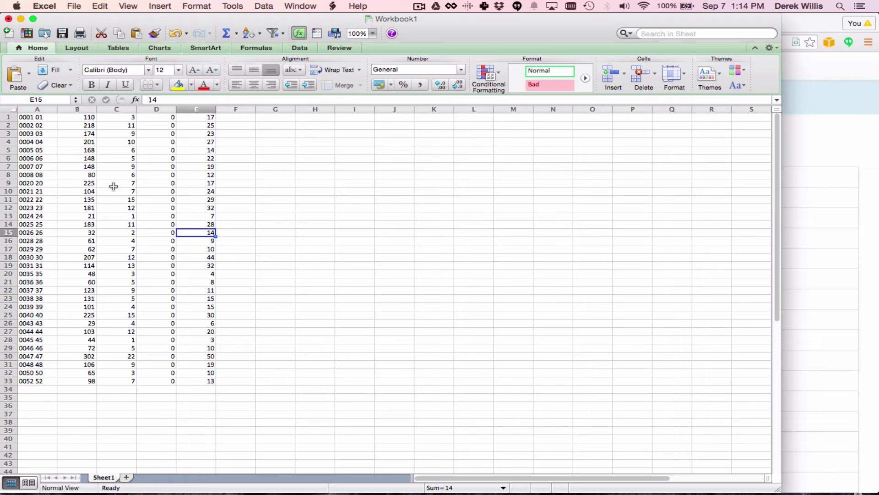
Insert a blank row above the data at row 1
{"action": "left_click", "coordinate": [7, 117]}
{"action": "right_click", "coordinate": [8, 117]}
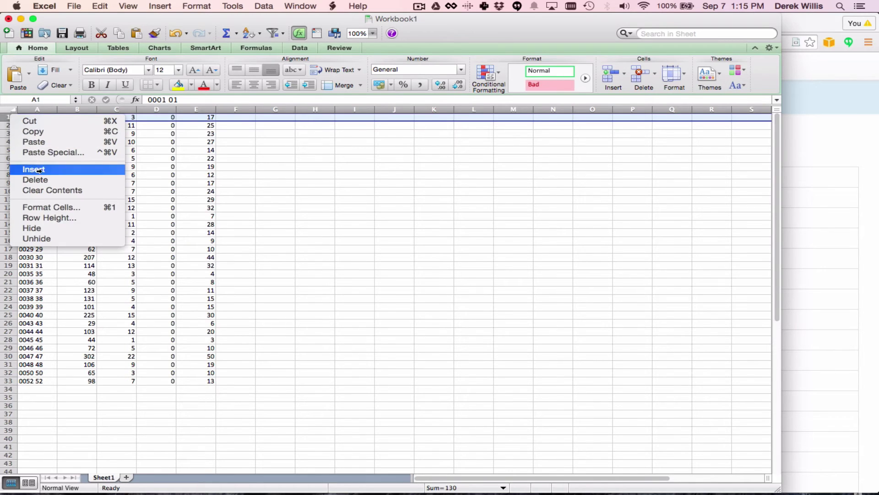
{"action": "left_click", "coordinate": [36, 168]}
Enter headers precinct, obama, write-ins, over and under in A1 through E1
{"action": "left_click", "coordinate": [42, 117]}
{"action": "type", "text": "precinct"}
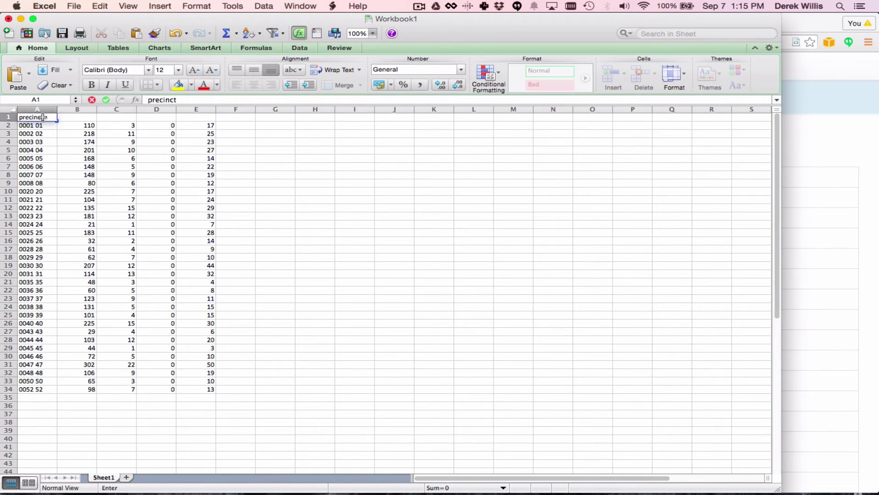
{"action": "key", "text": "Tab"}
{"action": "type", "text": "obama"}
{"action": "key", "text": "Tab"}
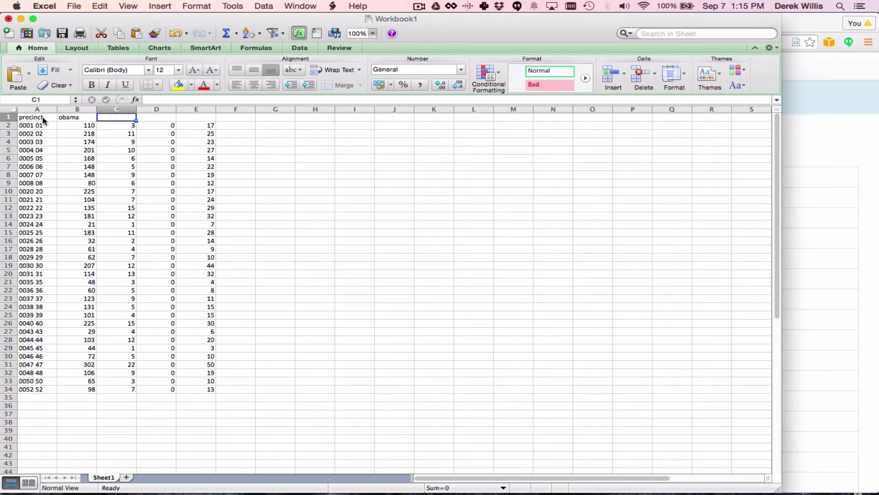
{"action": "type", "text": "write-ins"}
{"action": "key", "text": "Tab"}
{"action": "type", "text": "over"}
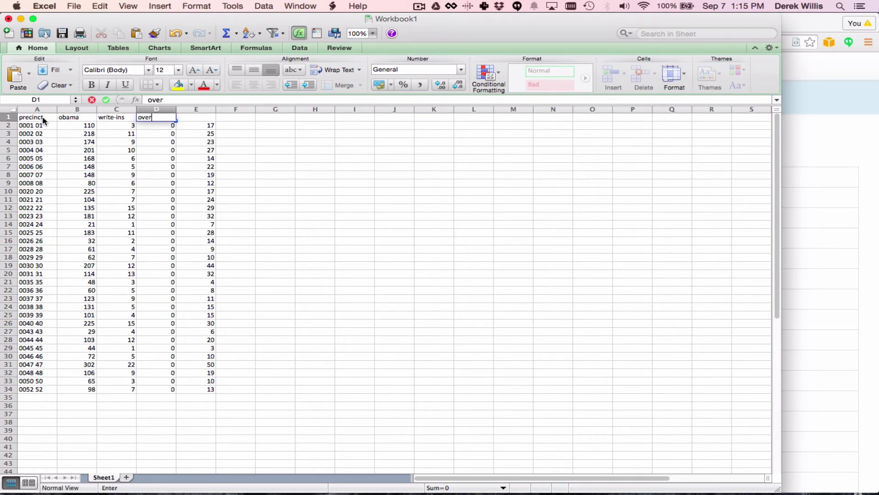
{"action": "key", "text": "Tab"}
{"action": "type", "text": "vnder"}
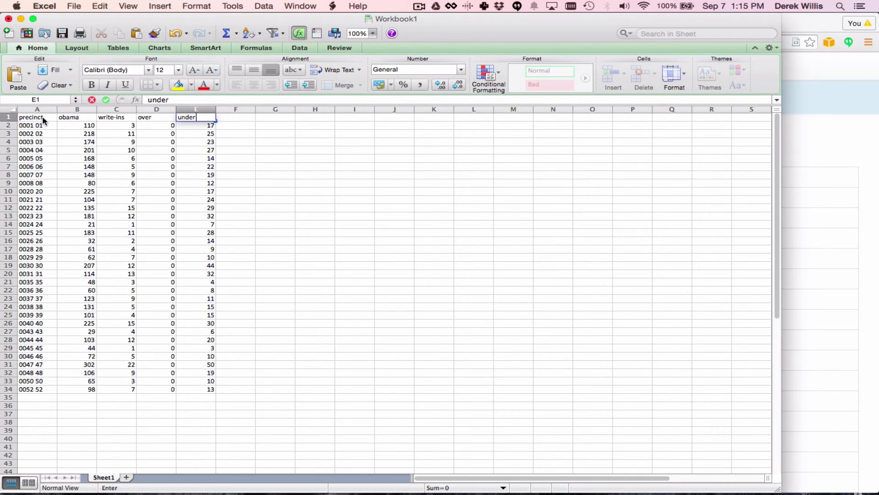
{"action": "key", "text": "Return"}
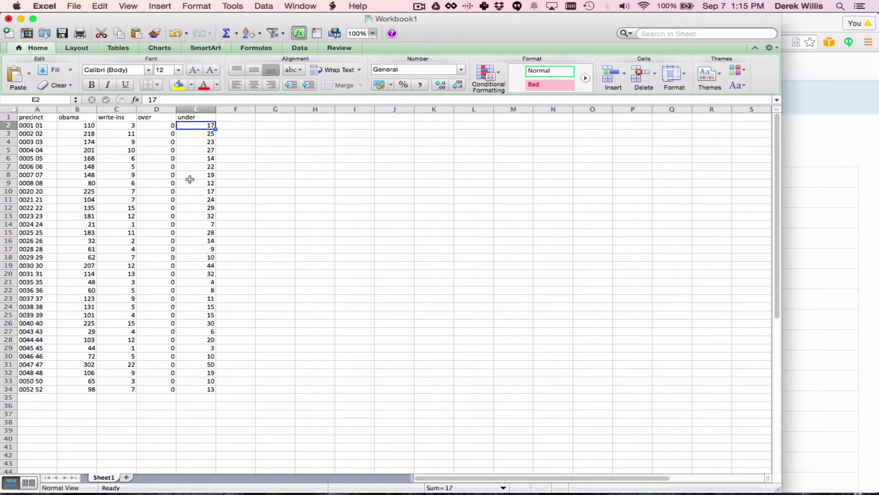
Return to Chrome to view Tabula's export preview of the canvass table
{"action": "key", "text": "super+Tab"}
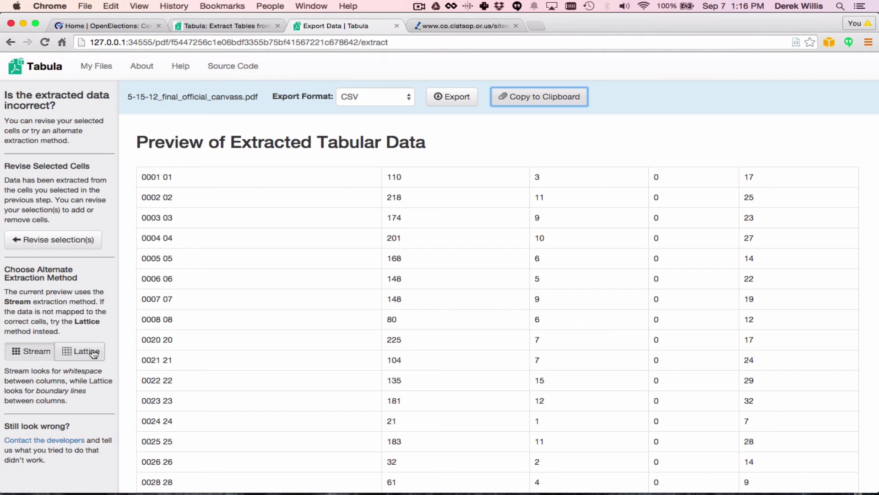
Bring up the OpenElections home page showing the Status of data collection map
{"action": "left_click", "coordinate": [114, 27]}
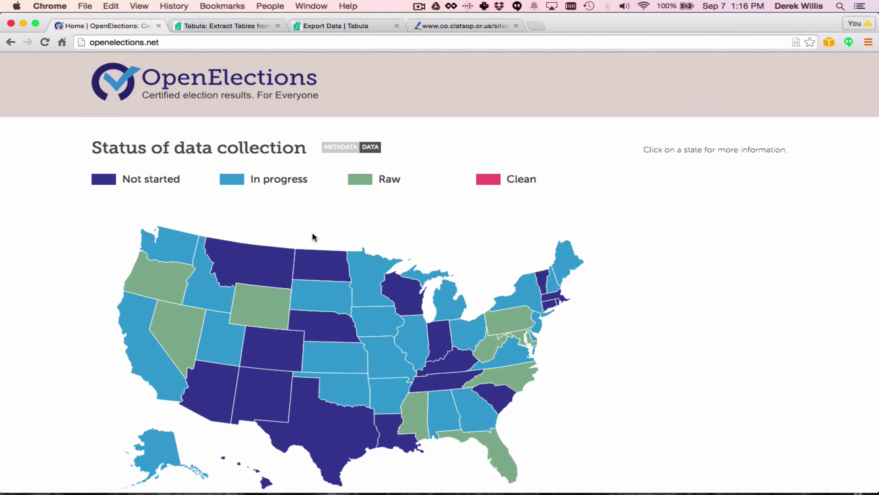